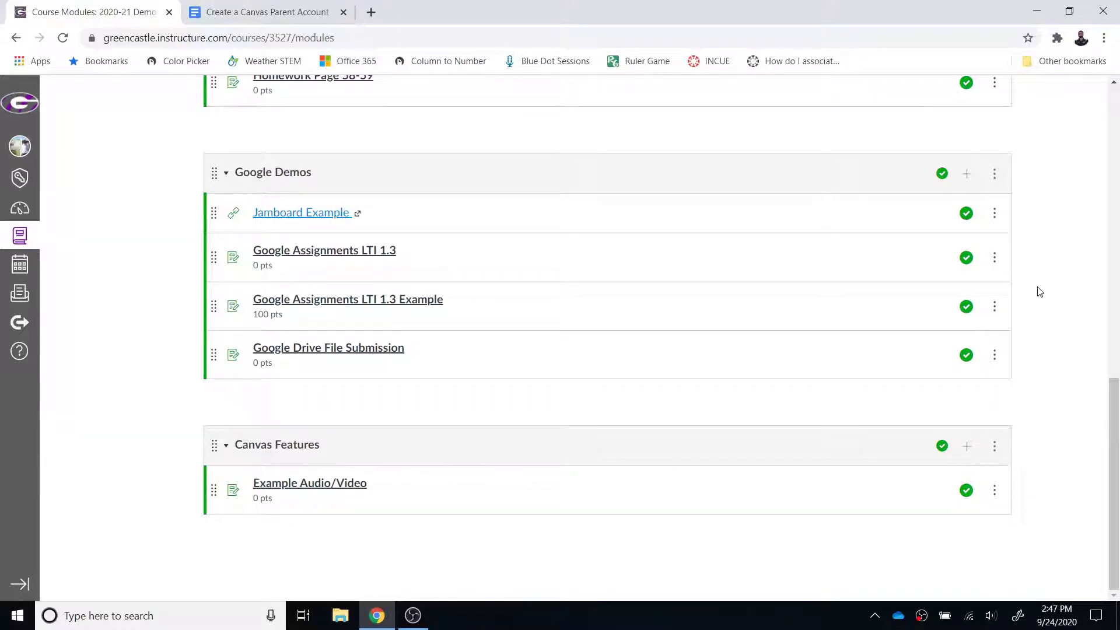
Set the Google Doc's link sharing to Public with Viewer access
click(244, 11)
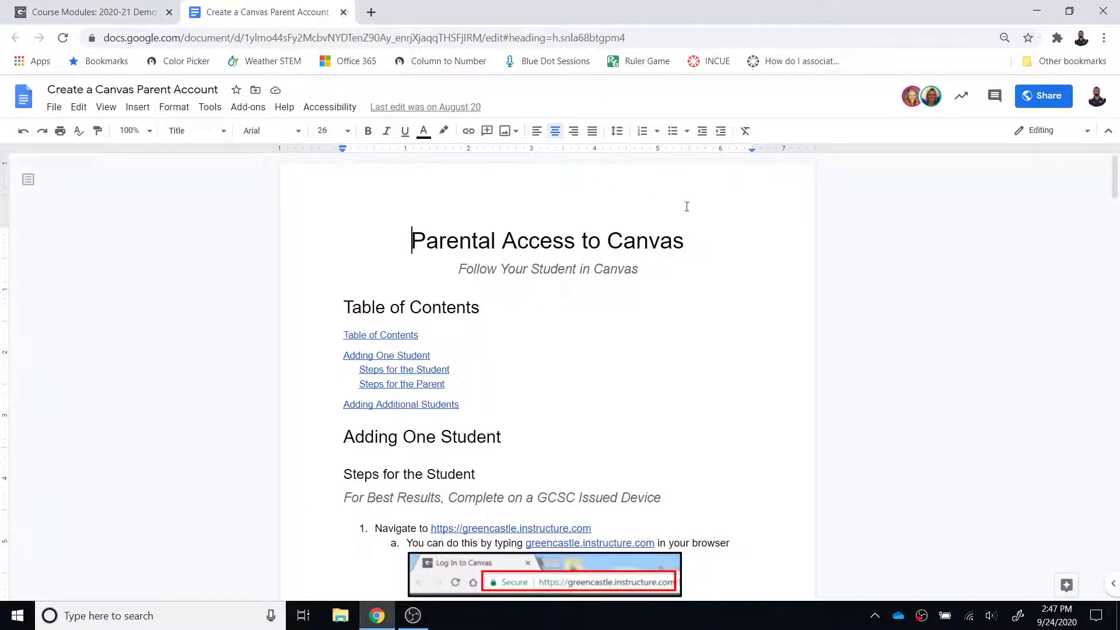
click(1038, 103)
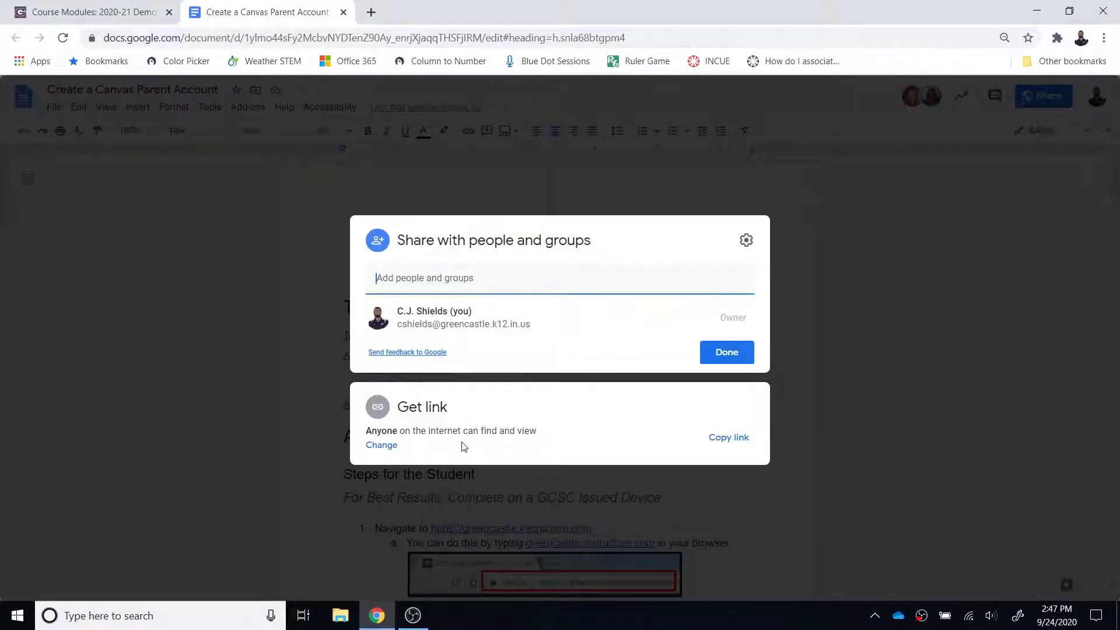
click(382, 446)
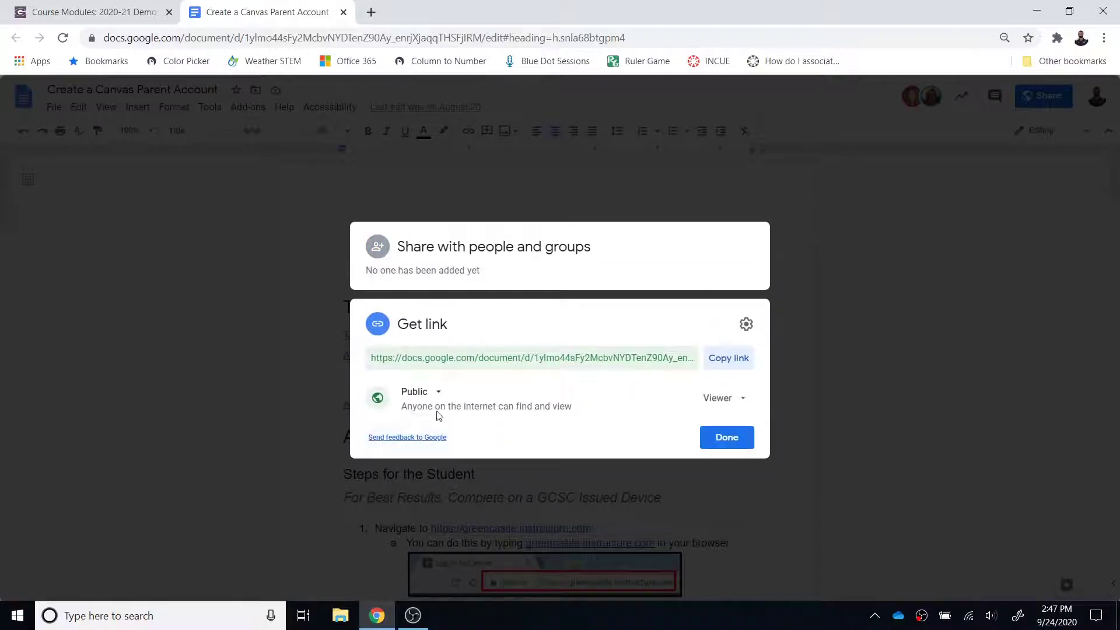
click(438, 394)
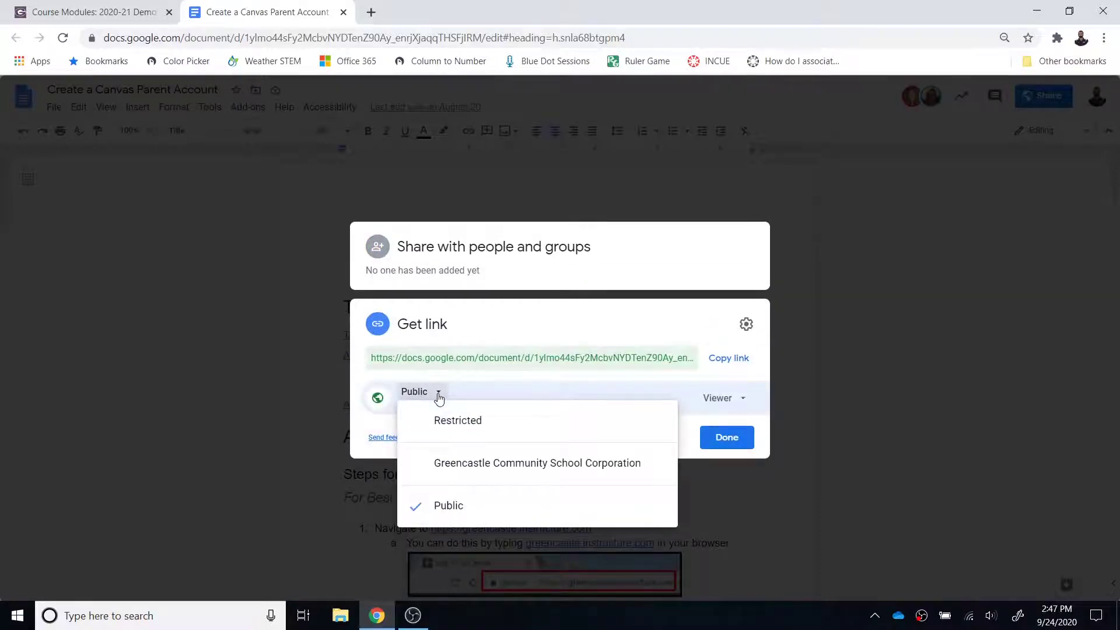
click(435, 501)
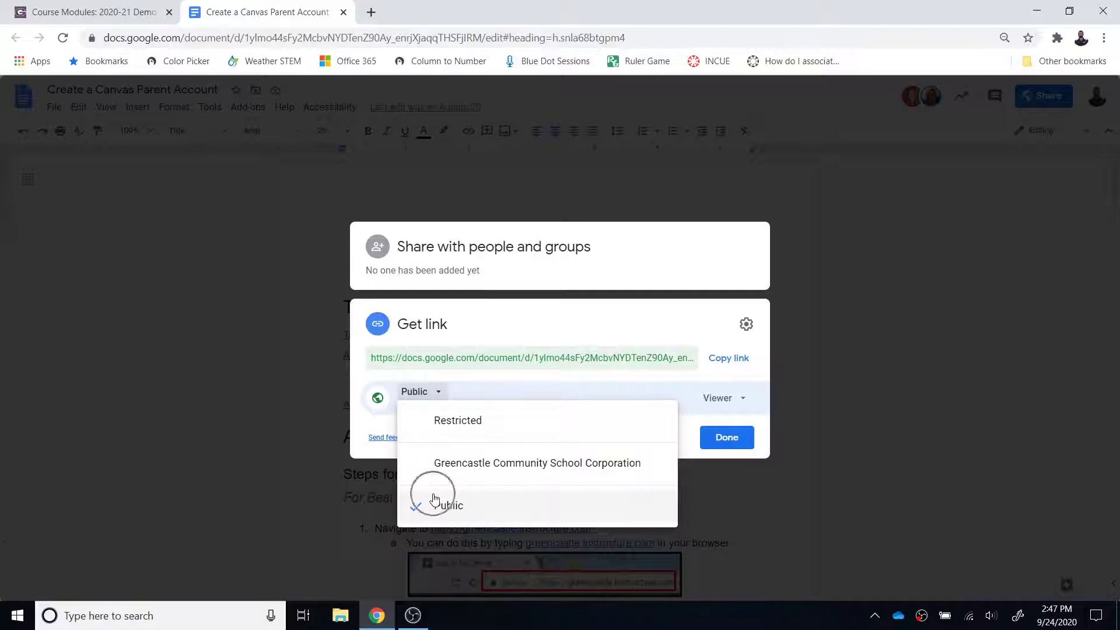
click(742, 399)
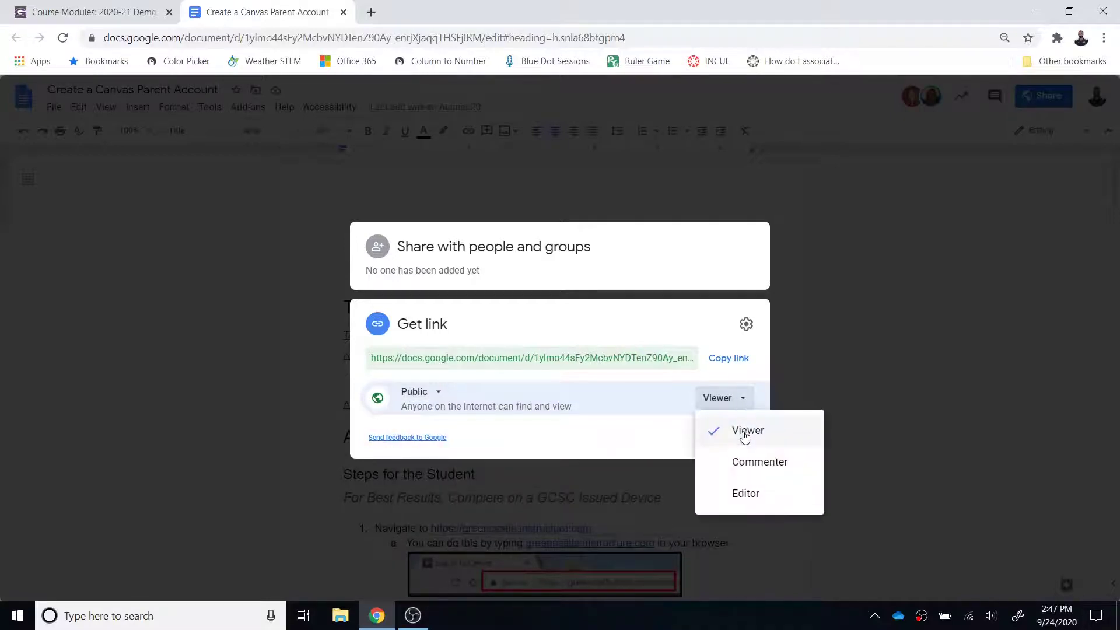
click(525, 439)
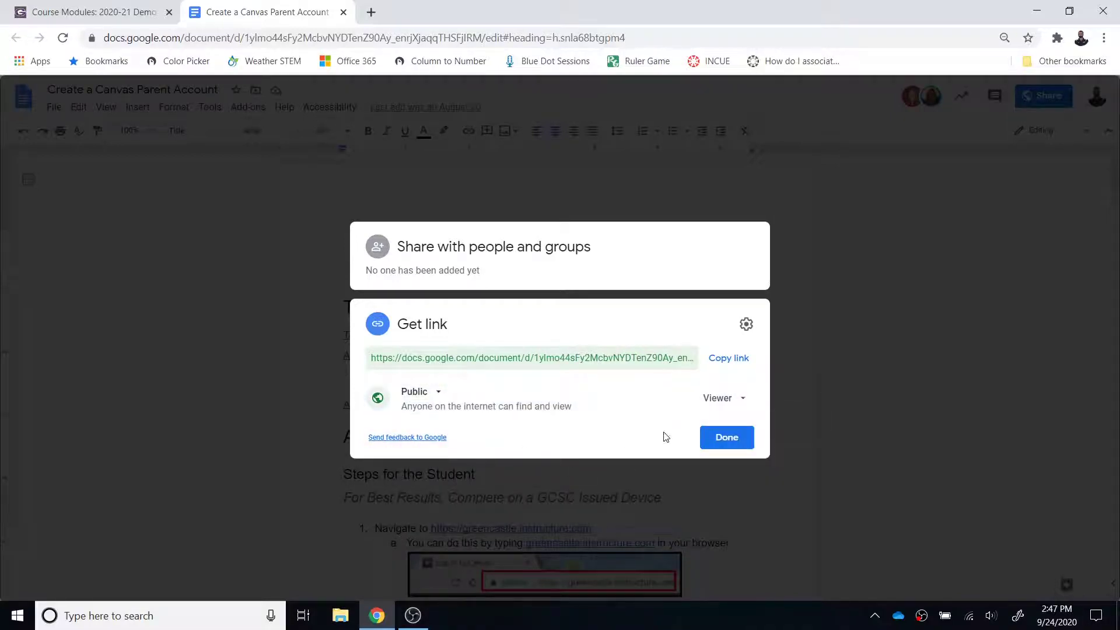
click(727, 437)
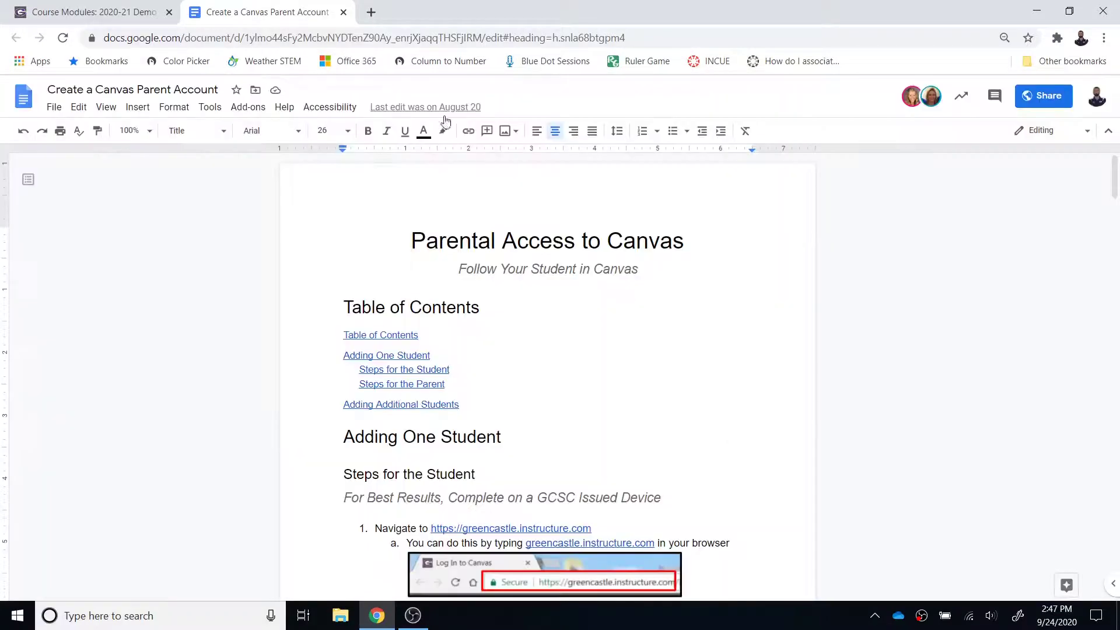
Start a Google Demos module item of type External Tool using Google Drive (LTI 1.3)
click(128, 5)
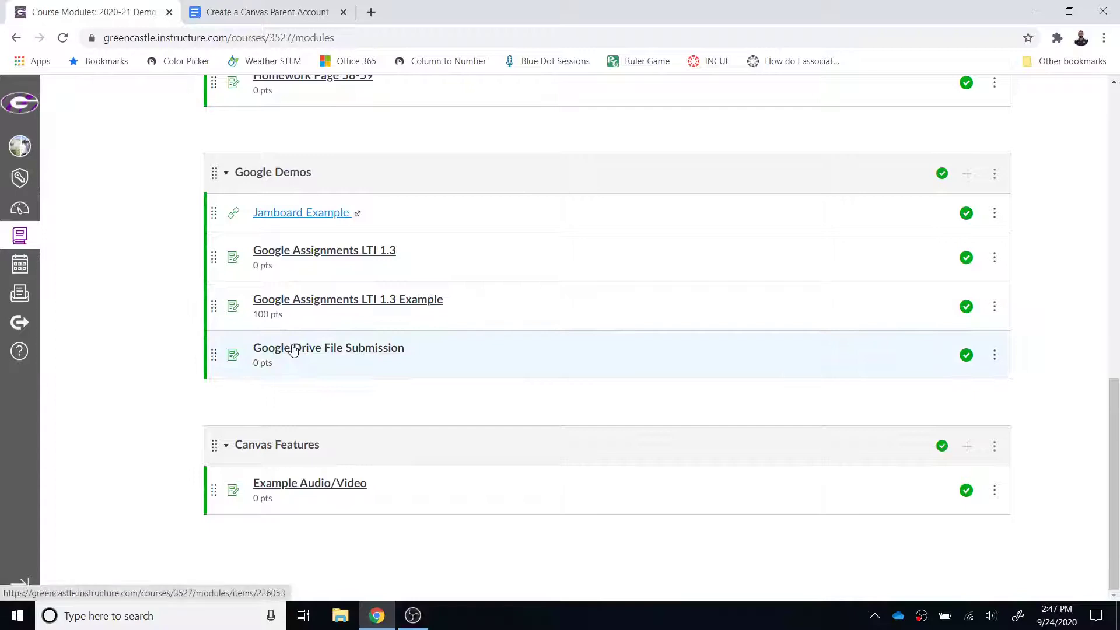
click(968, 174)
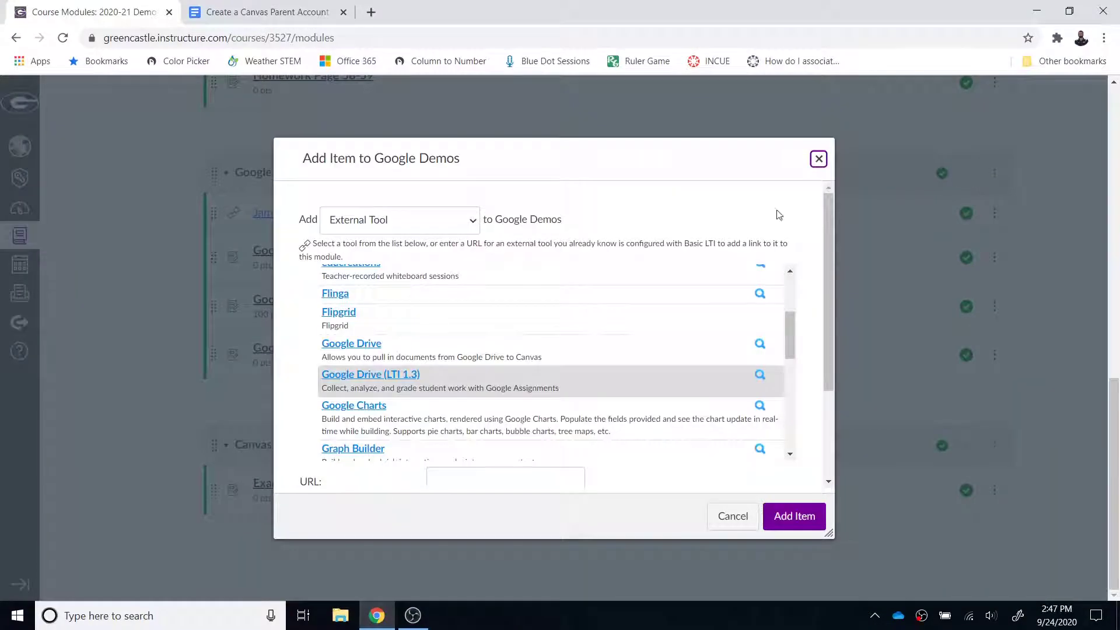
click(471, 222)
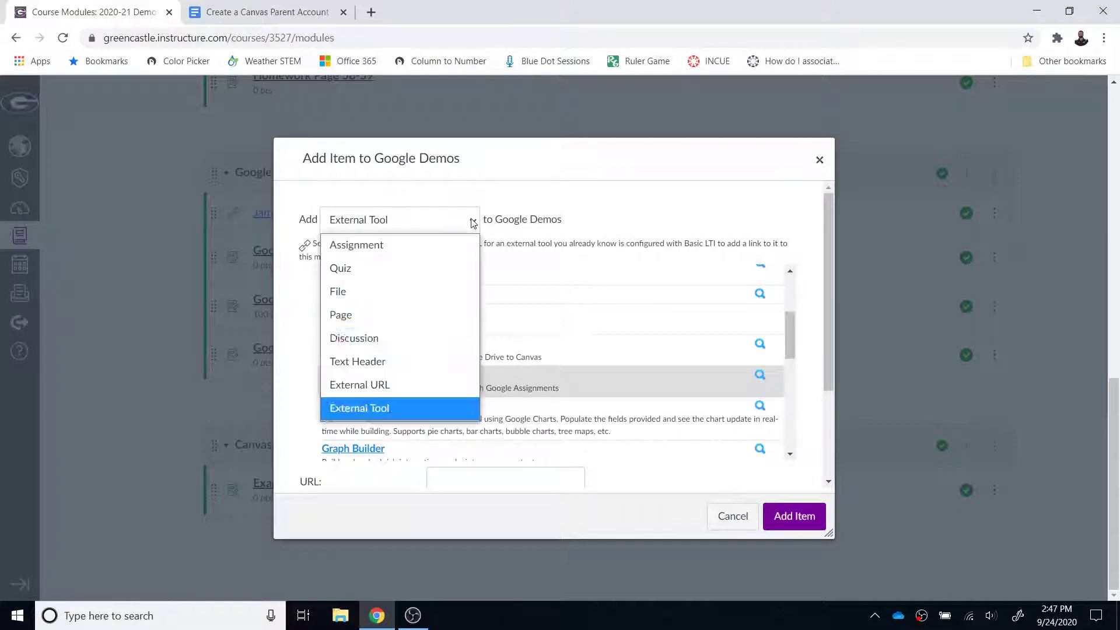
click(403, 407)
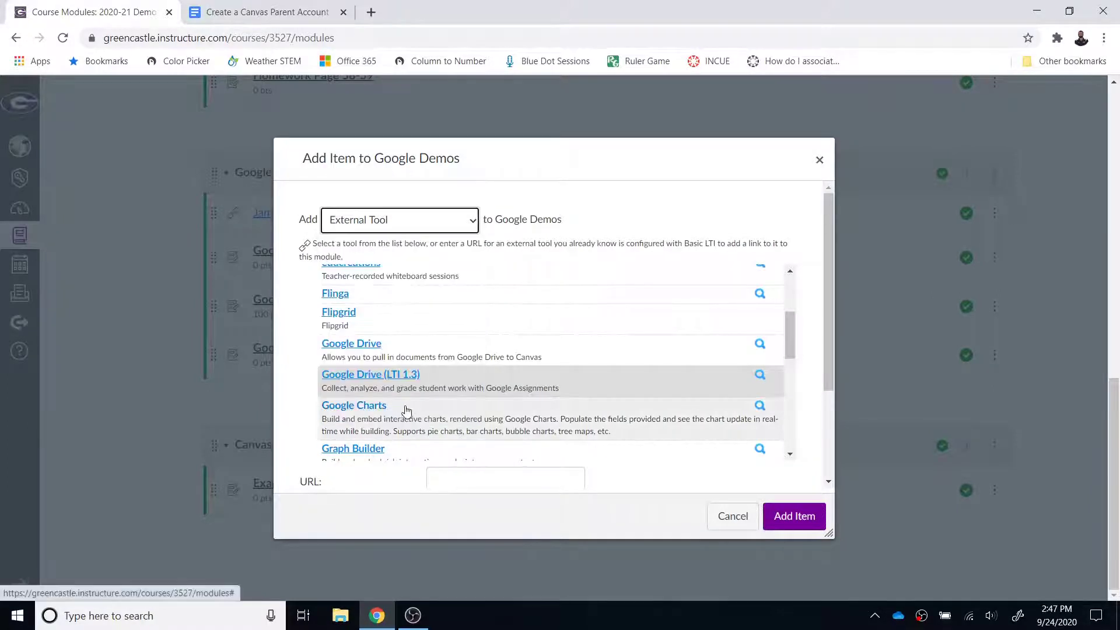
click(366, 348)
click(365, 379)
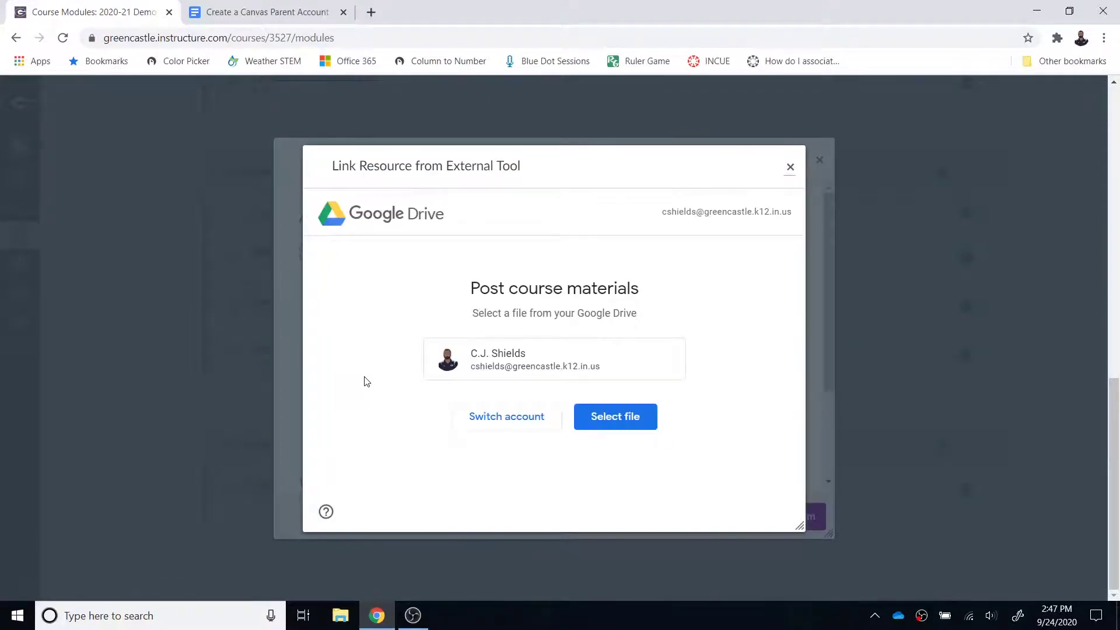
Select the Create a Canvas Parent Account document from Google Drive and attach it with link sharing
click(594, 430)
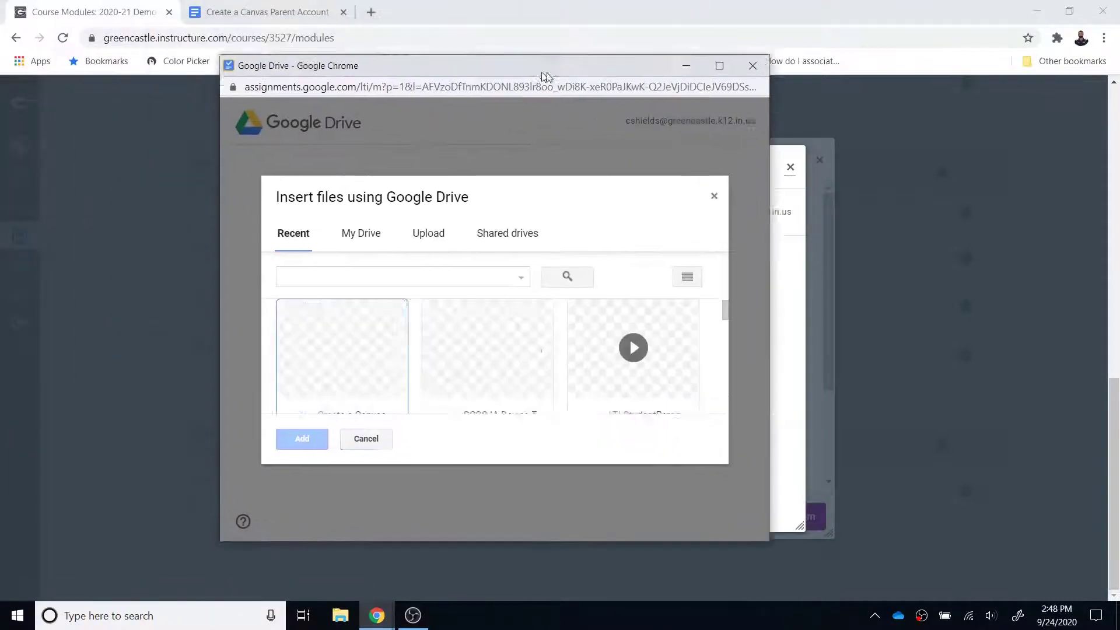
click(376, 363)
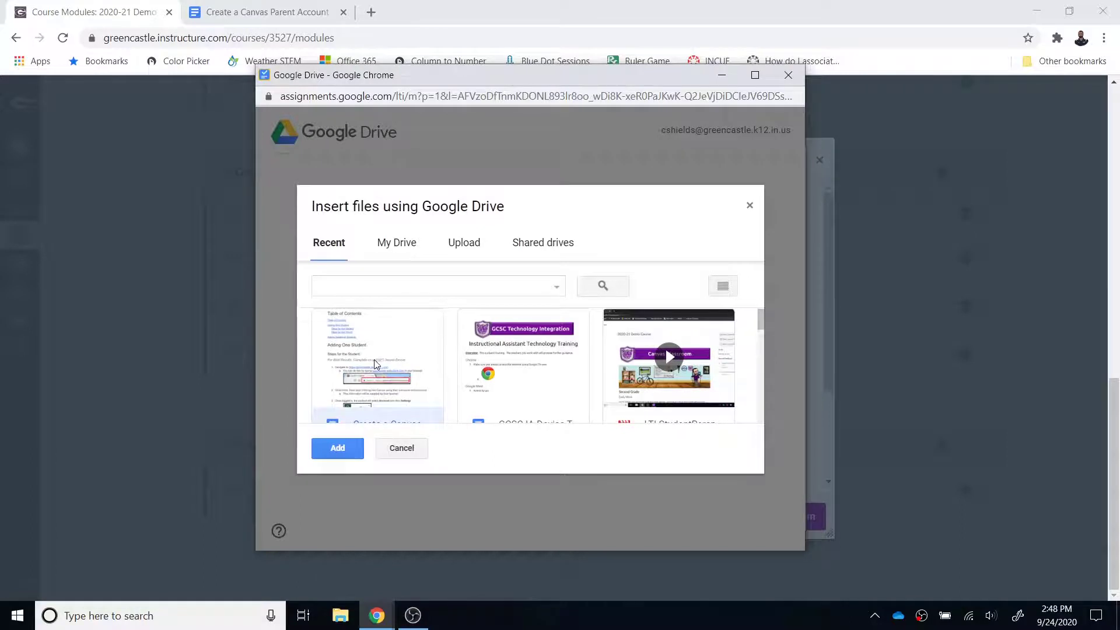
click(350, 449)
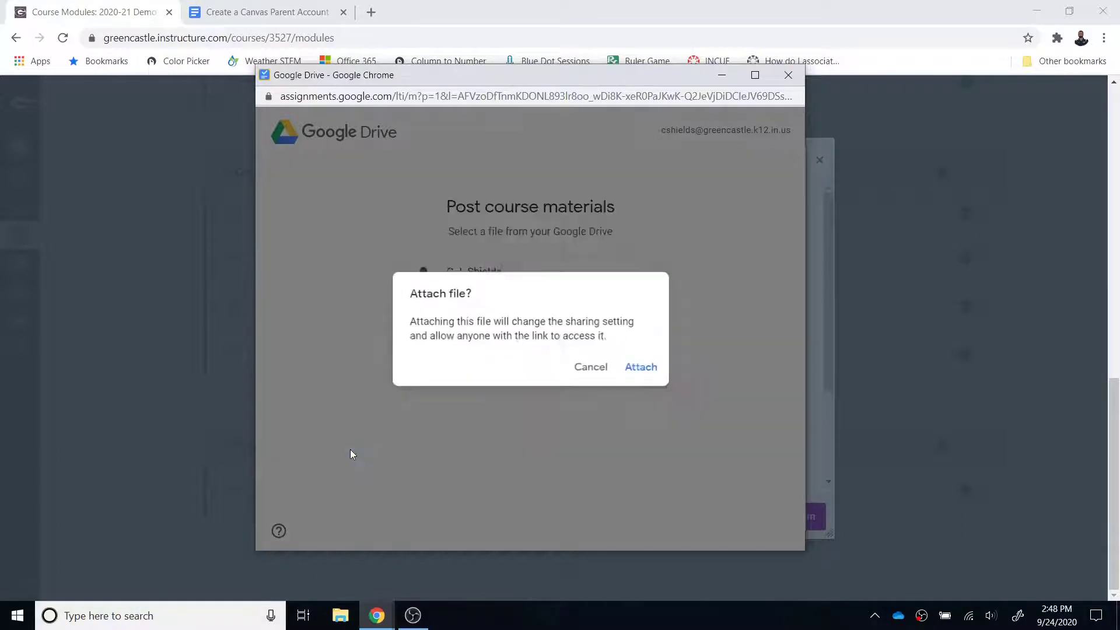
click(632, 366)
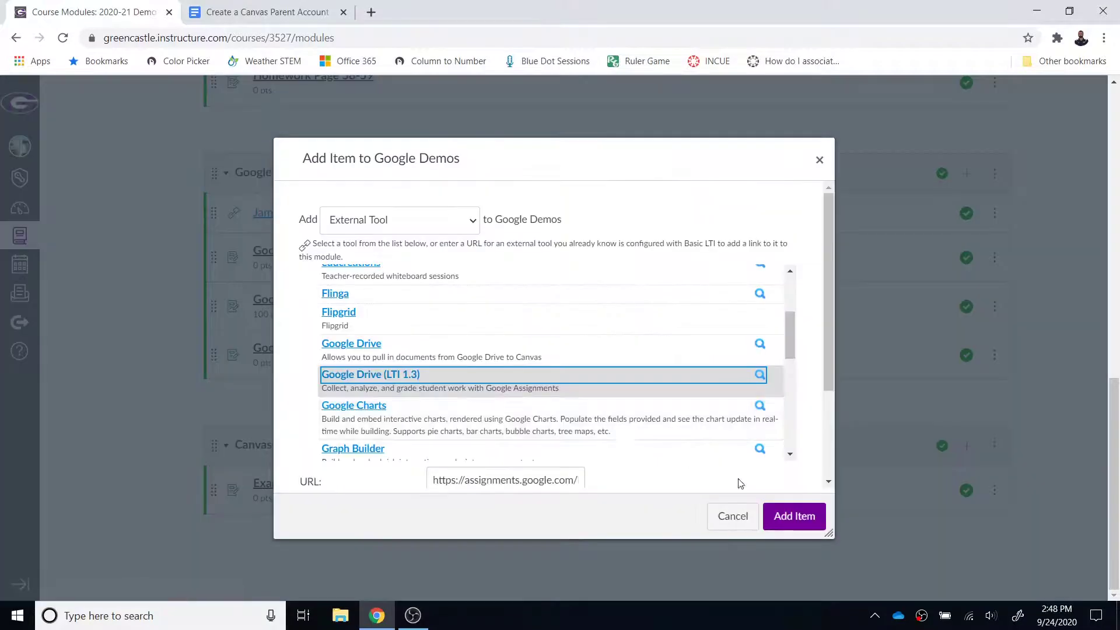
Add the Create a Canvas Parent Account item, publish it, and open it to check
click(778, 517)
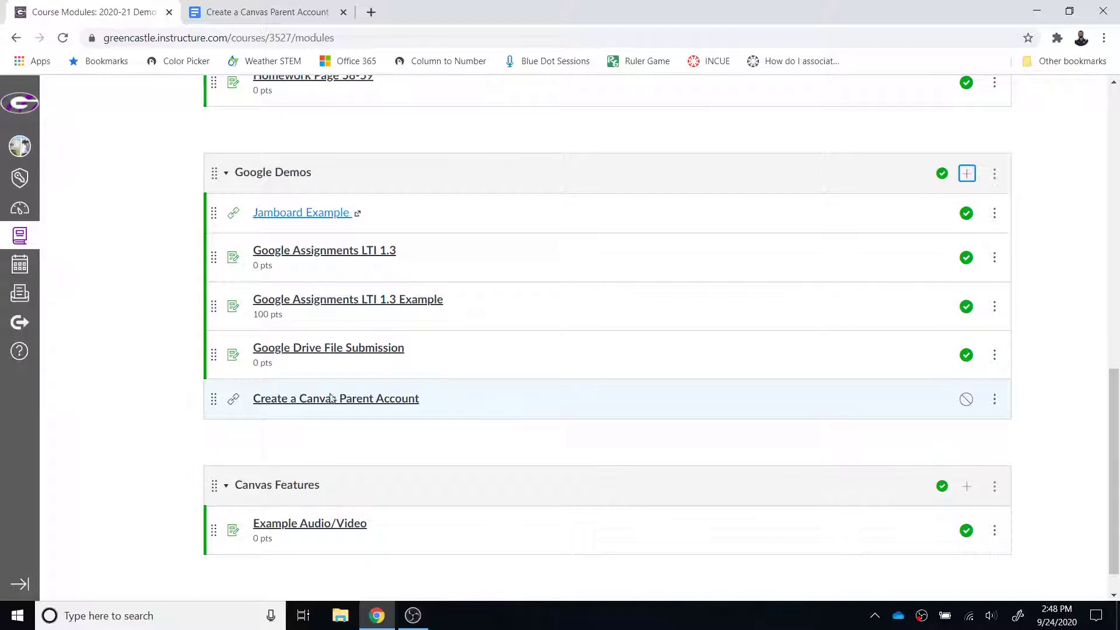
click(966, 400)
click(389, 403)
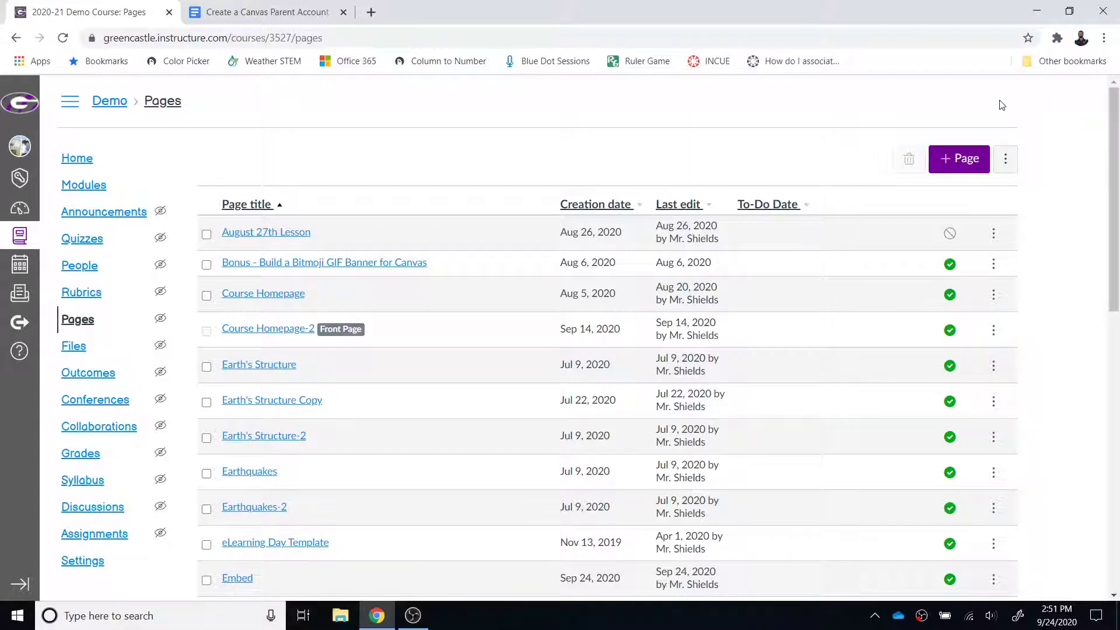
Create a new page titled 'Google Assignments LTI 1.3', fixing the title's spelling
click(956, 166)
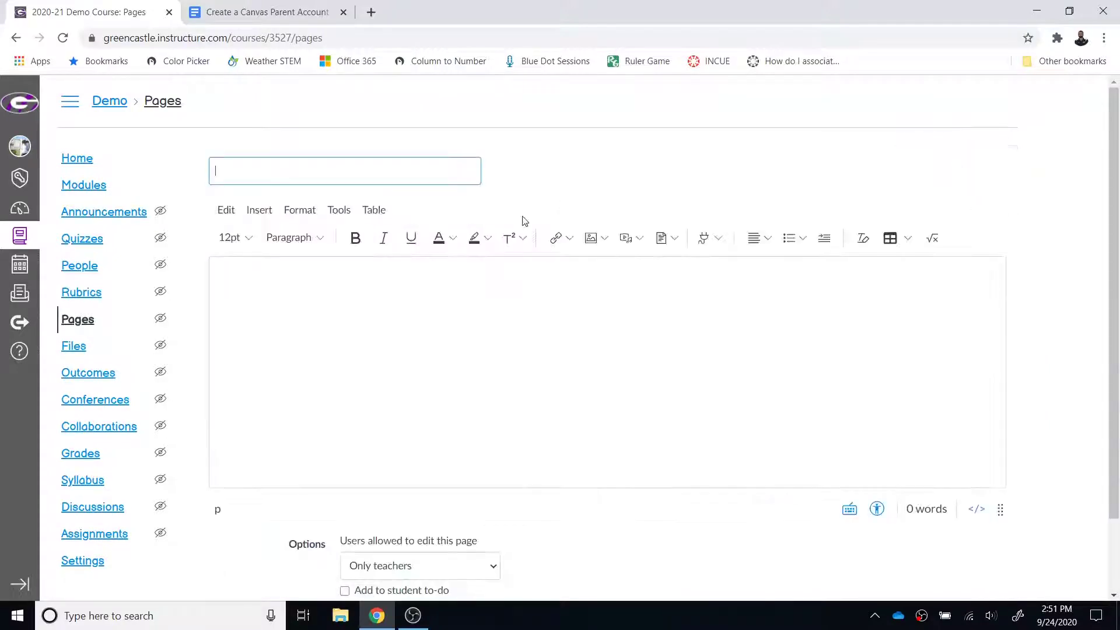
click(347, 174)
text(Google)
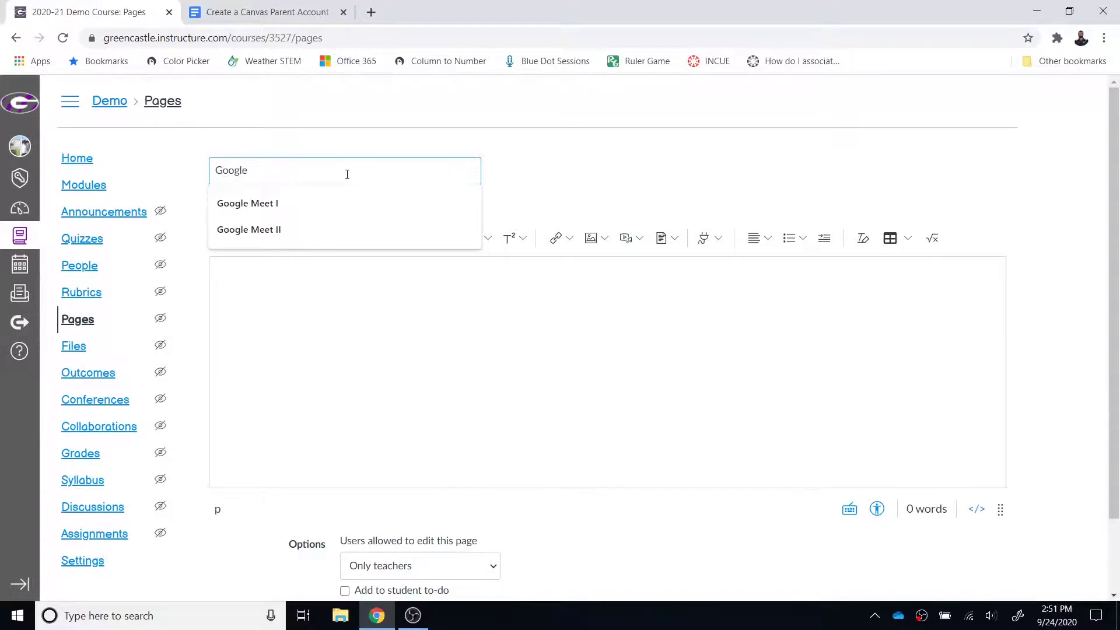
text( Assignments L)
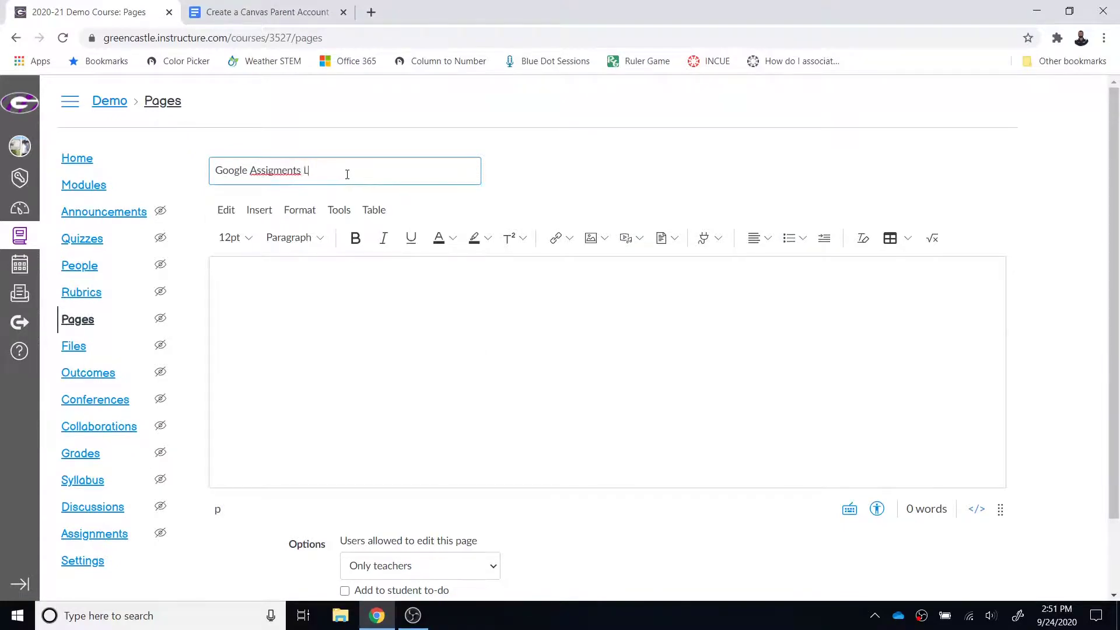
text(TI 1.3)
right_click(285, 171)
click(303, 180)
click(302, 288)
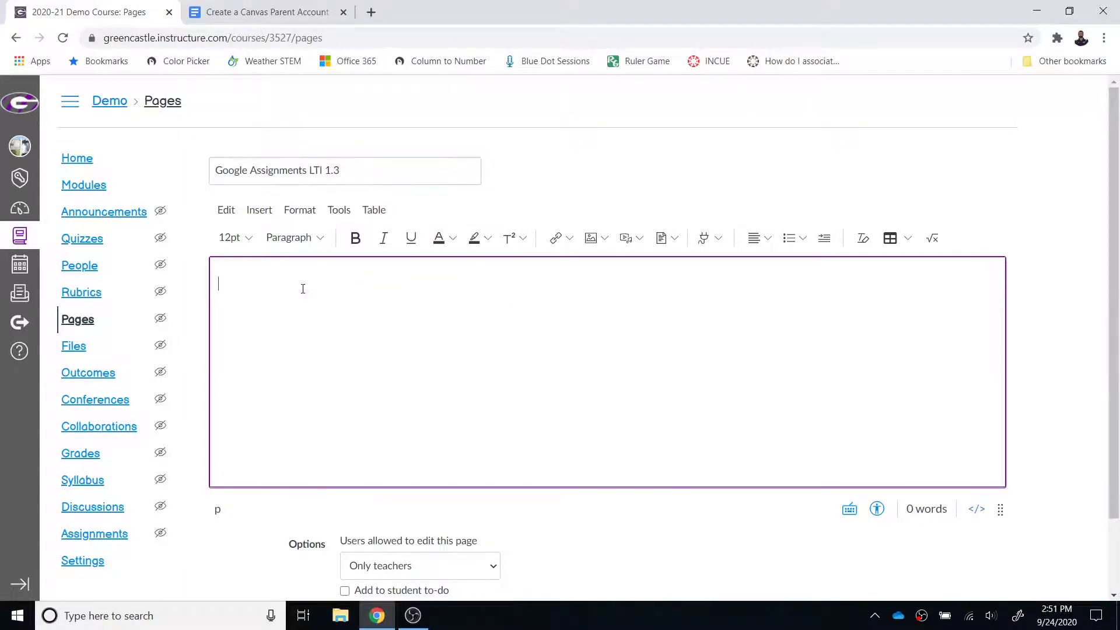
Open the Google Drive (LTI 1.3) file picker for the page, then show the Parent Account doc
click(717, 239)
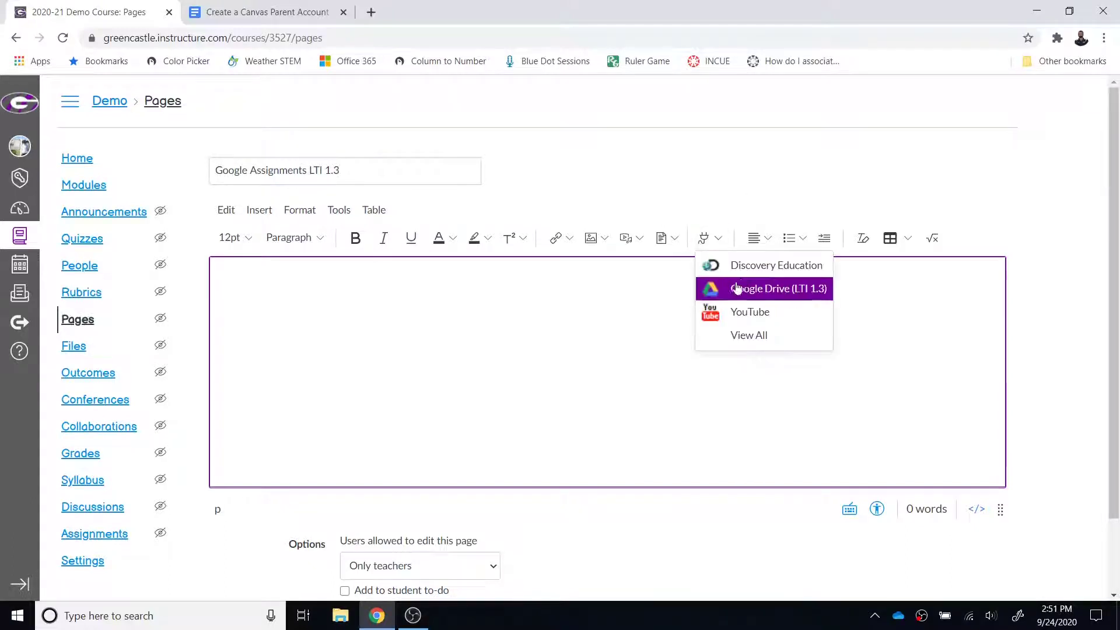
click(758, 290)
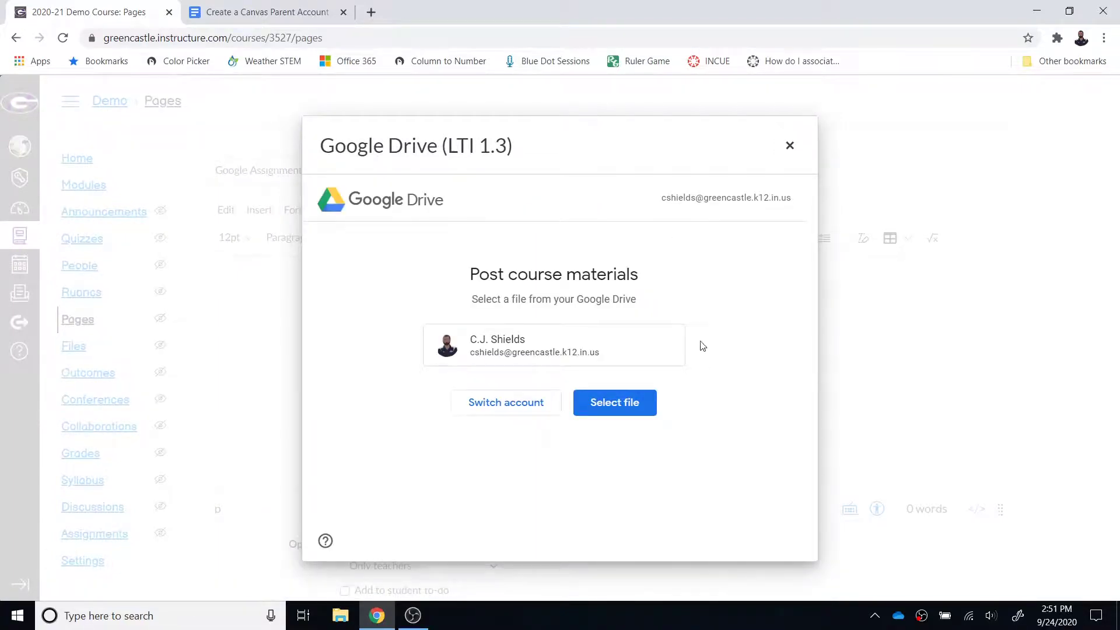
click(628, 401)
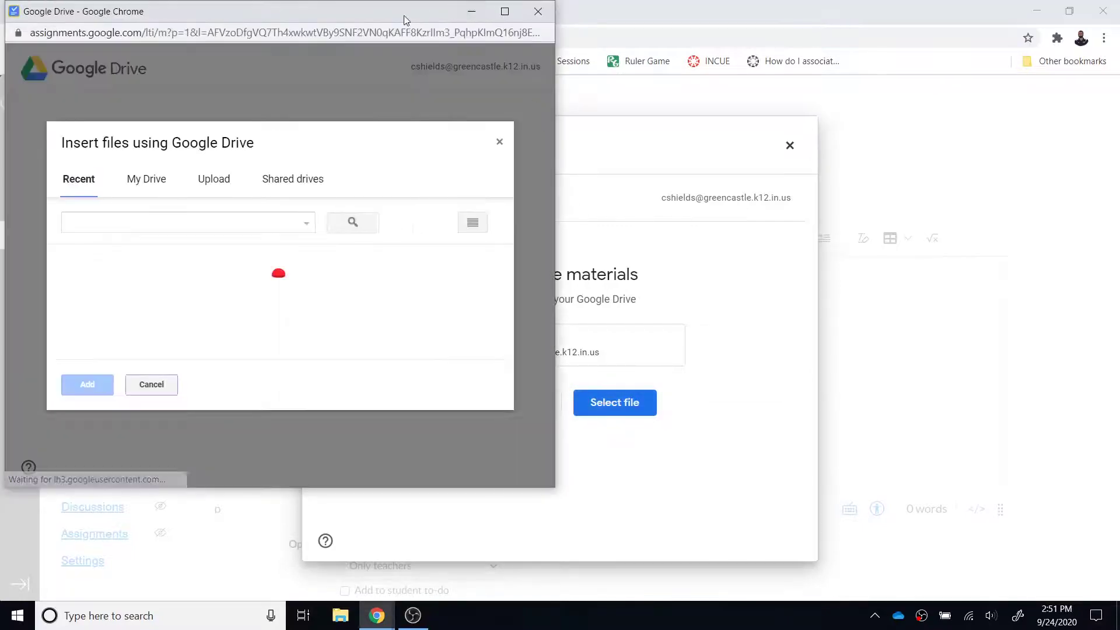
drag(404, 13, 678, 129)
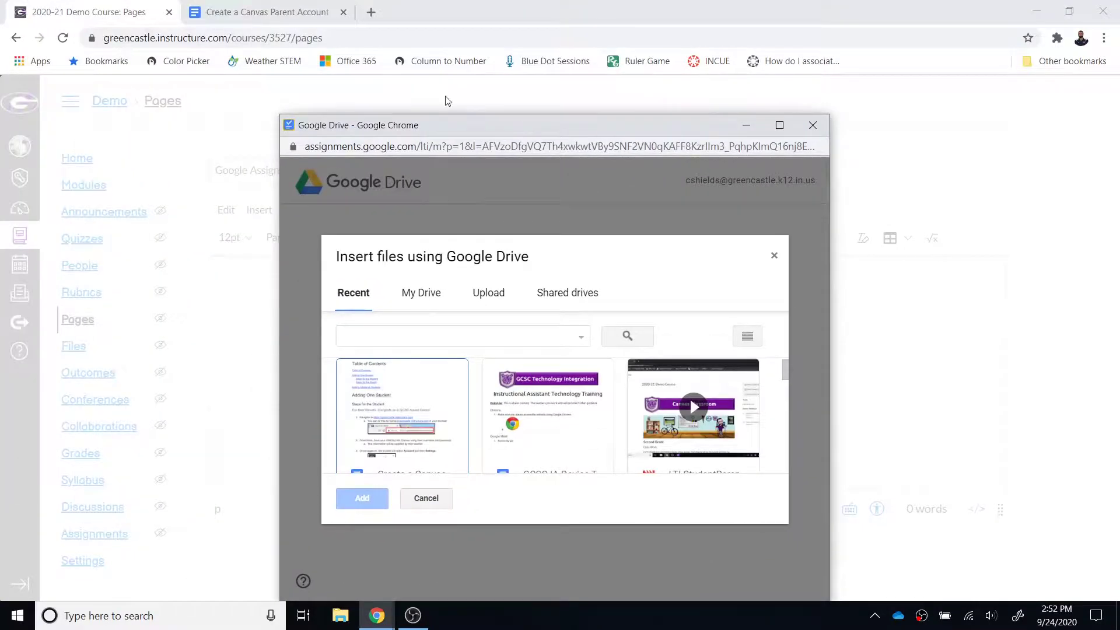
click(264, 11)
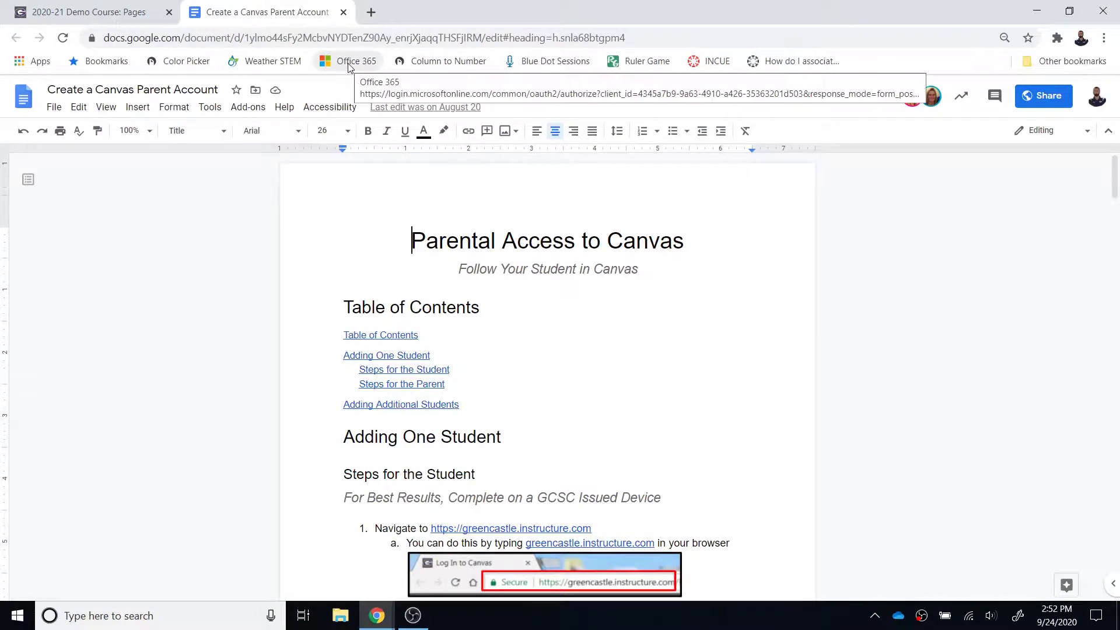
click(1031, 101)
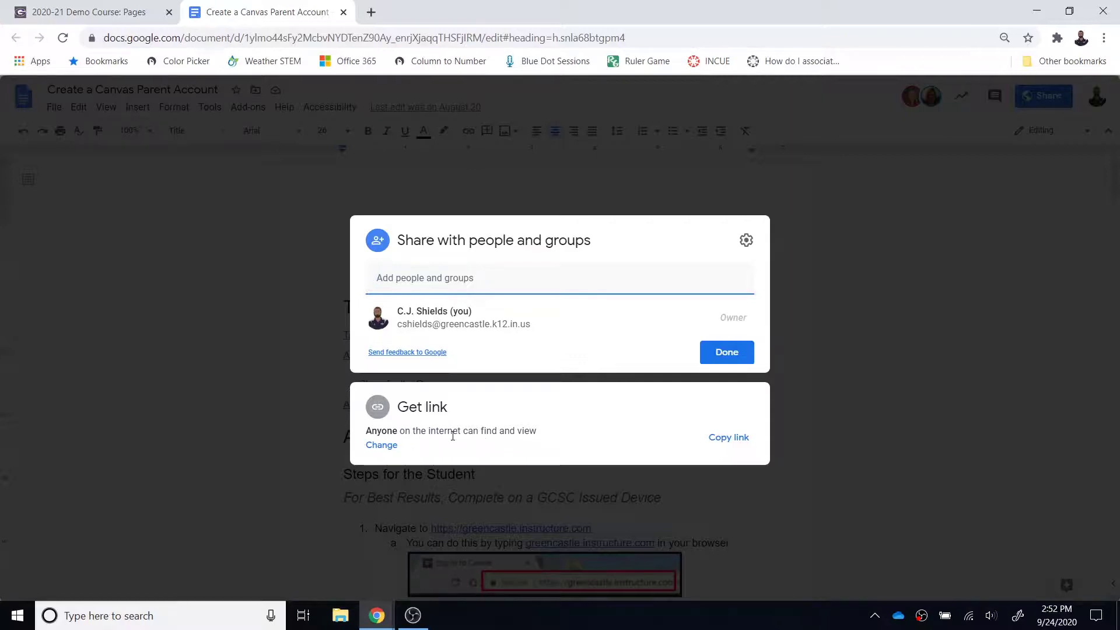
click(391, 446)
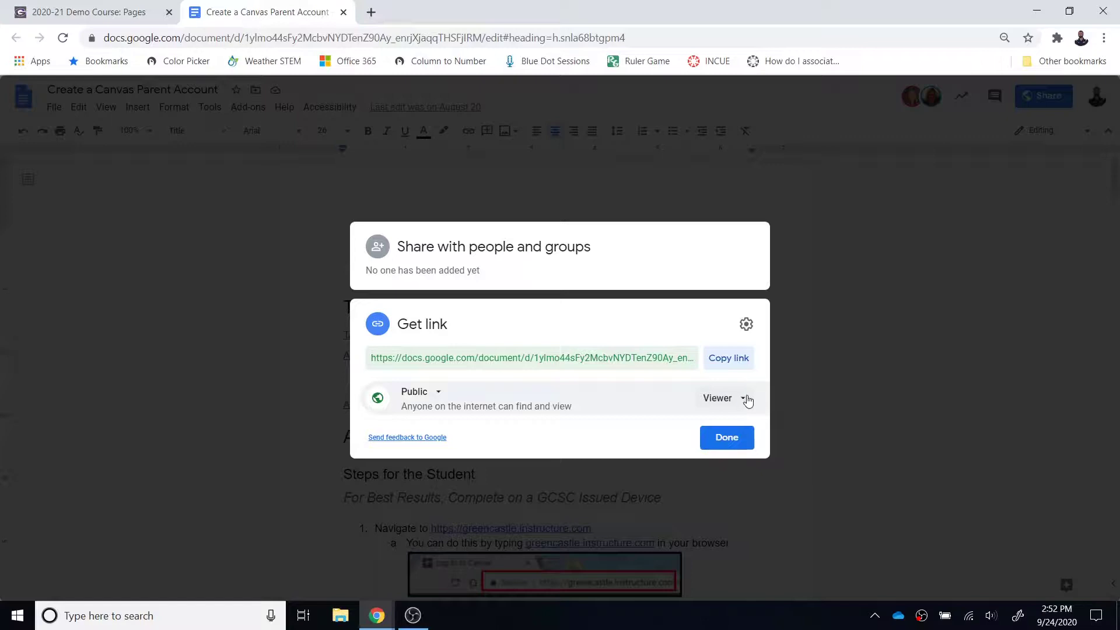
click(747, 401)
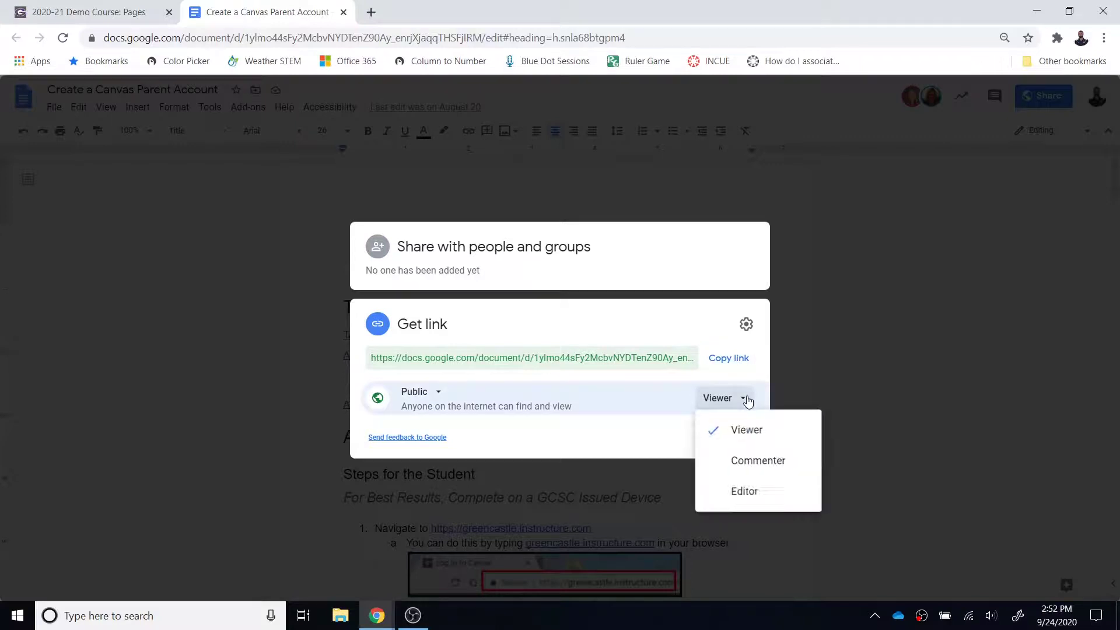
click(590, 445)
click(725, 438)
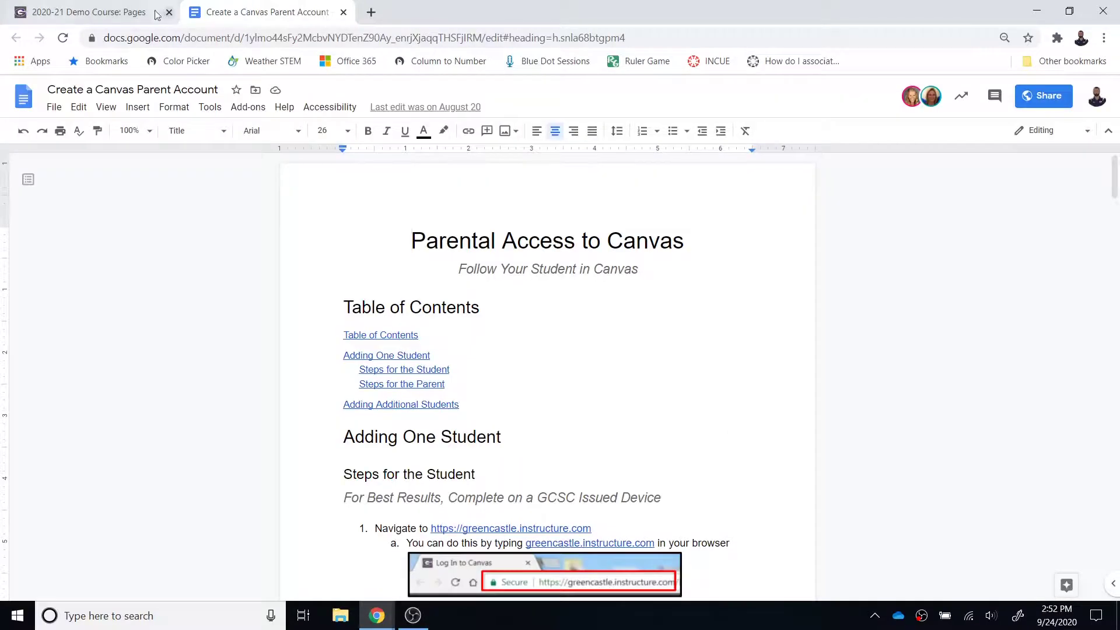
Pick the Create a Canvas Parent Account doc in the Drive picker and attach it to the page
click(119, 12)
click(615, 403)
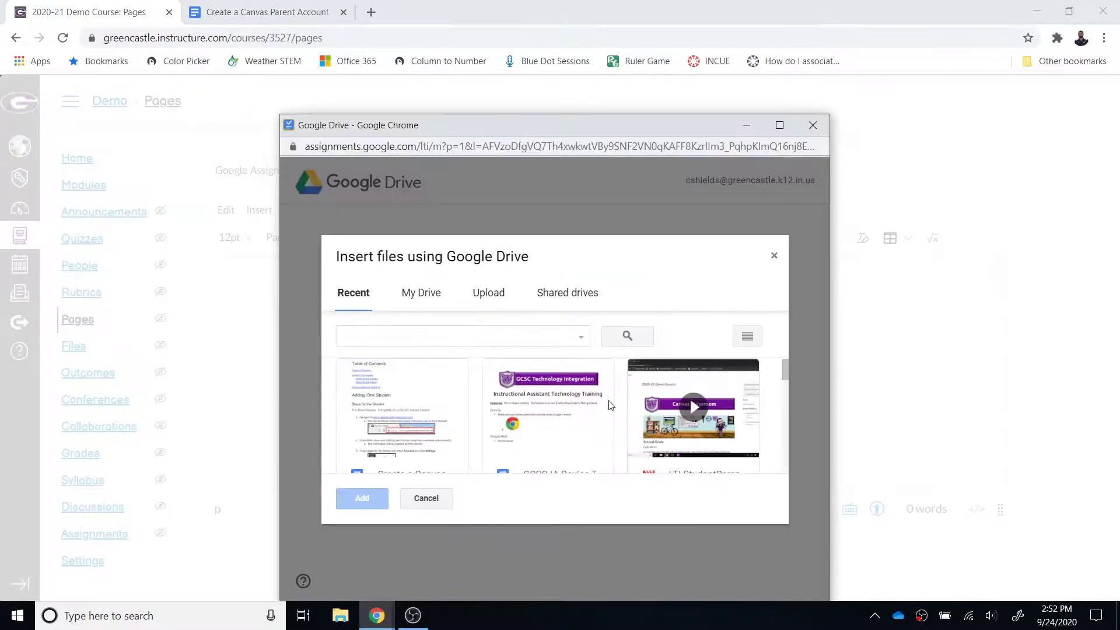
click(402, 443)
click(364, 501)
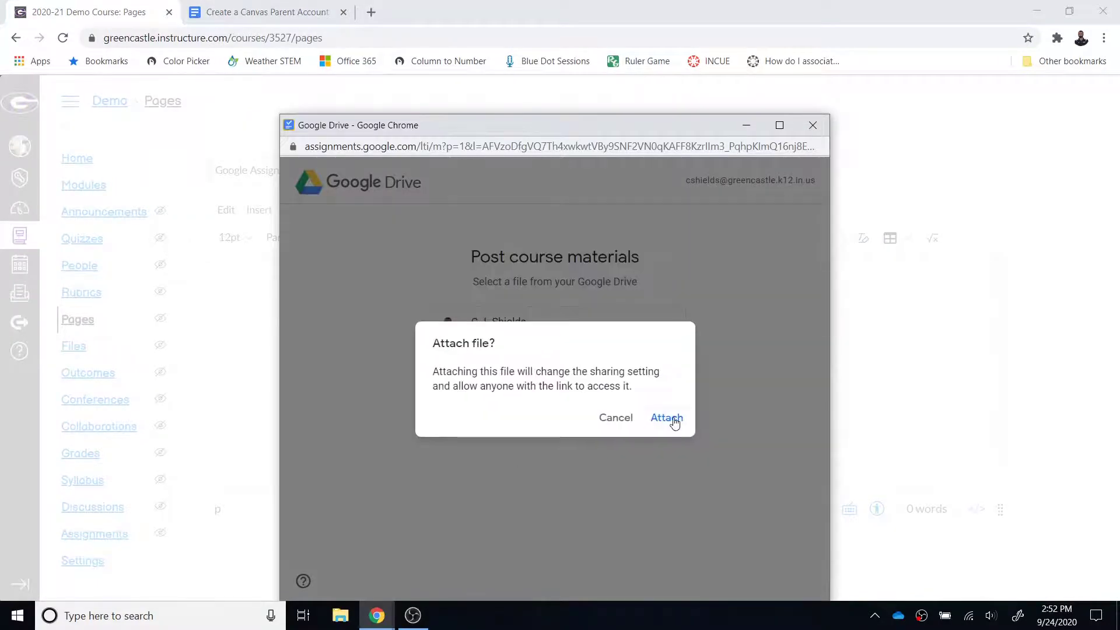
click(667, 418)
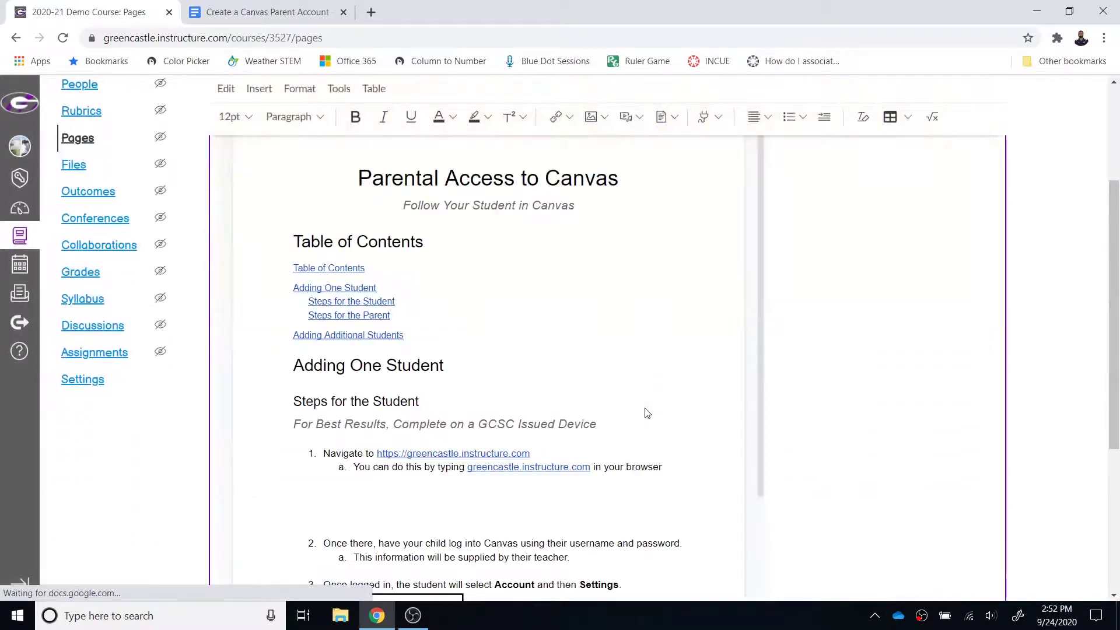
scroll(801, 338, up, 3)
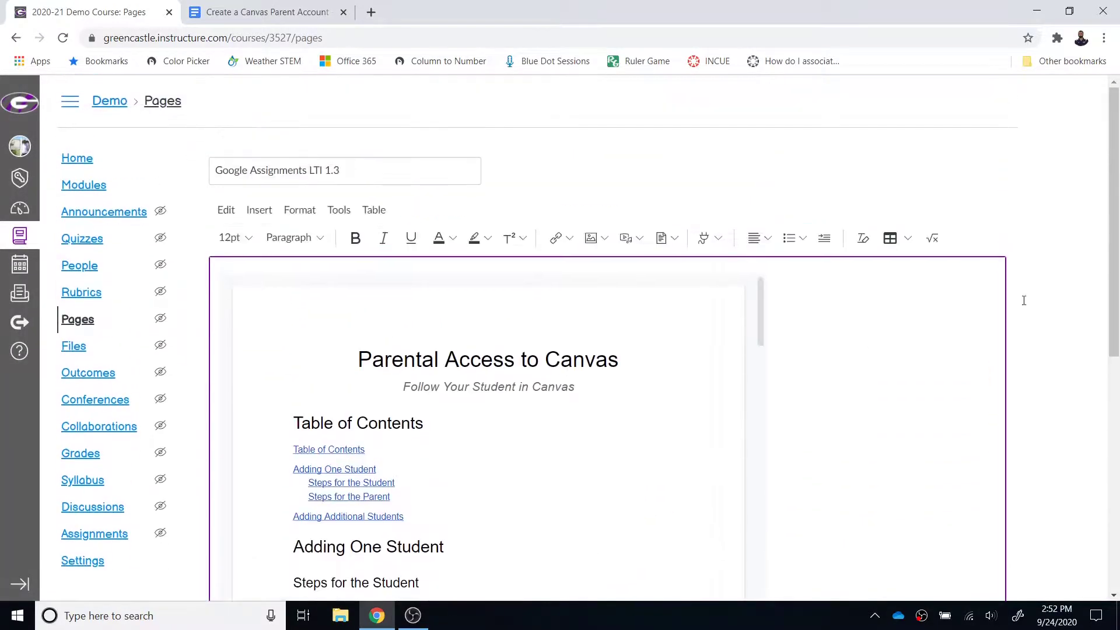
drag(1116, 177, 1116, 399)
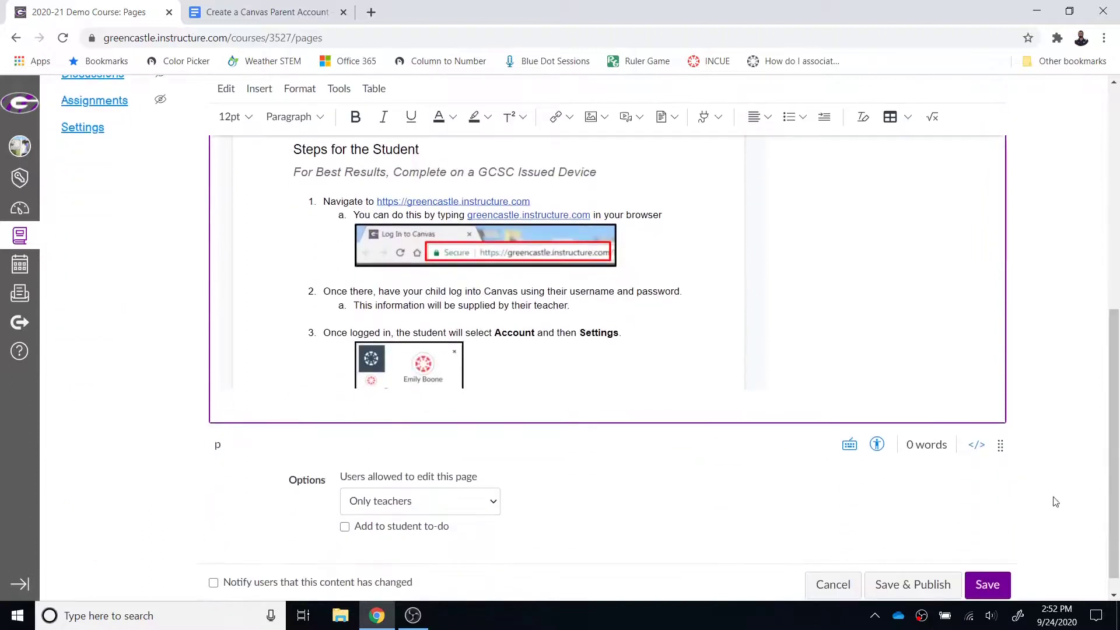
Save the page and scroll through the embedded Parental Access to Canvas document
click(978, 585)
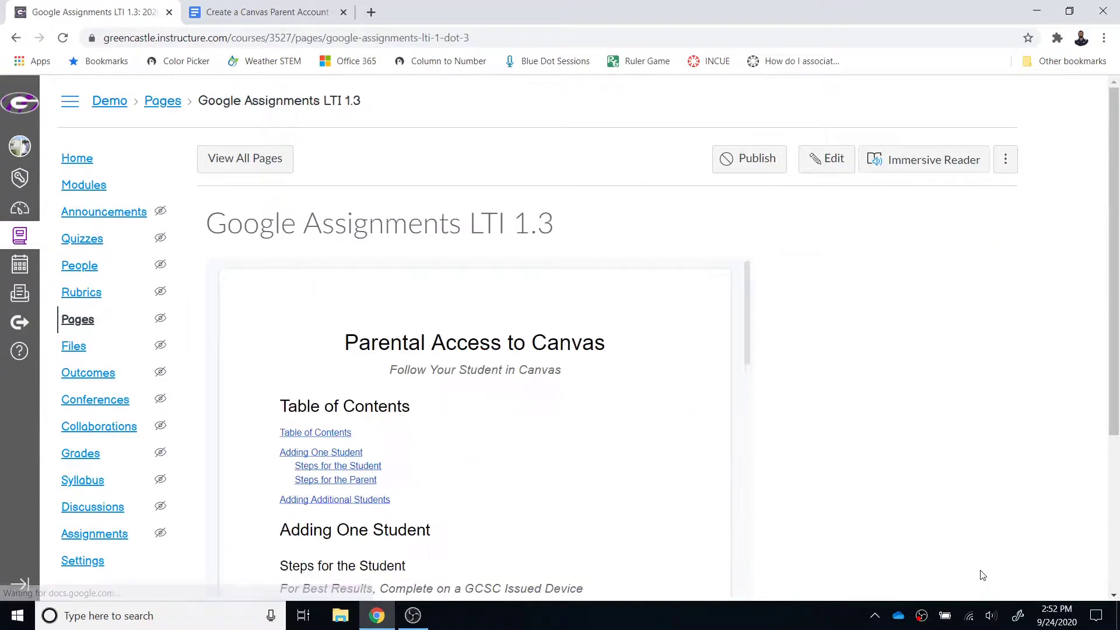
scroll(496, 351, down, 20)
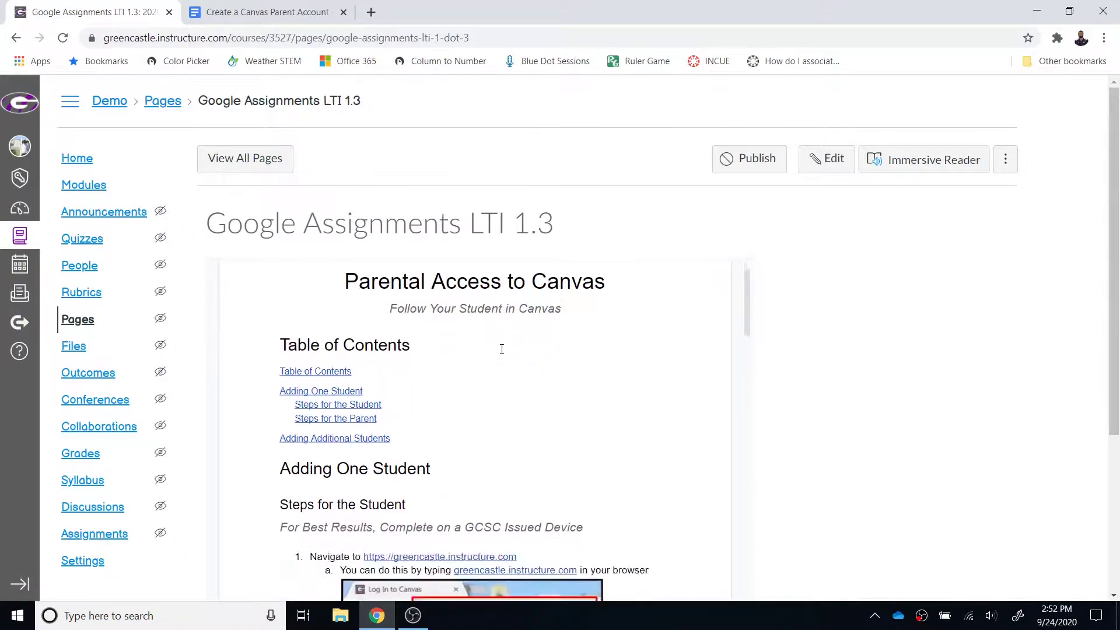
scroll(502, 354, down, 8)
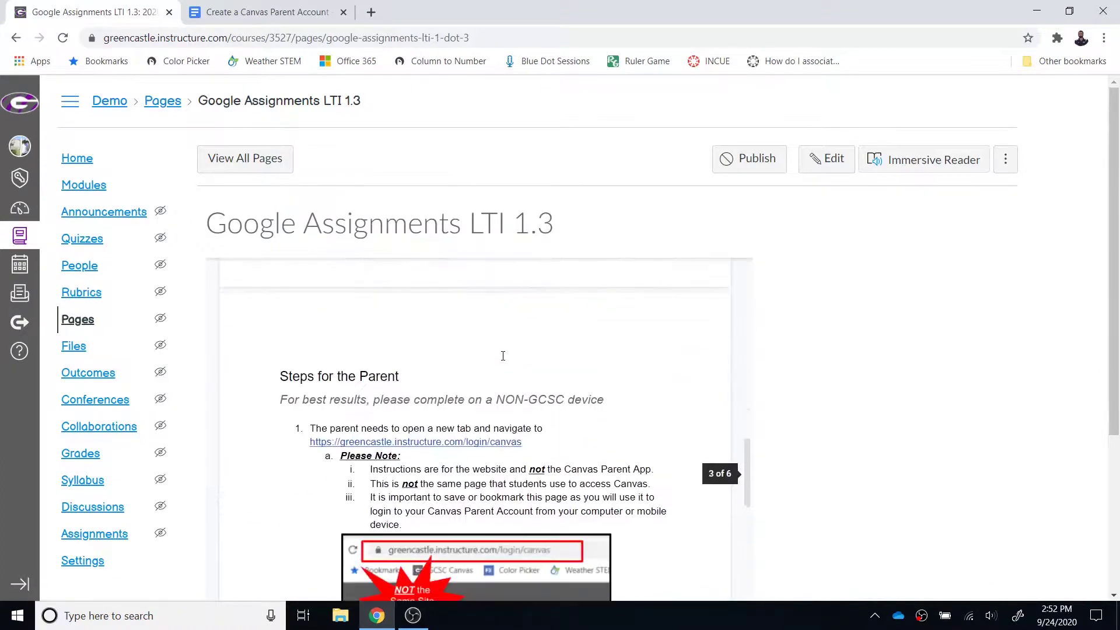
scroll(504, 357, up, 12)
scroll(505, 358, up, 10)
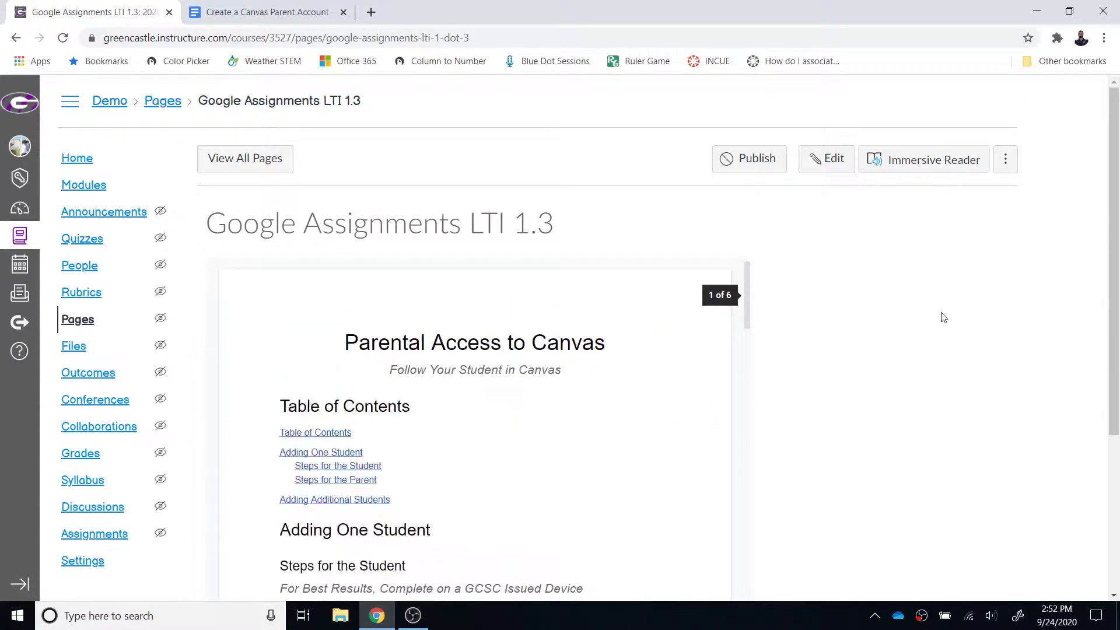
drag(1110, 260, 1109, 410)
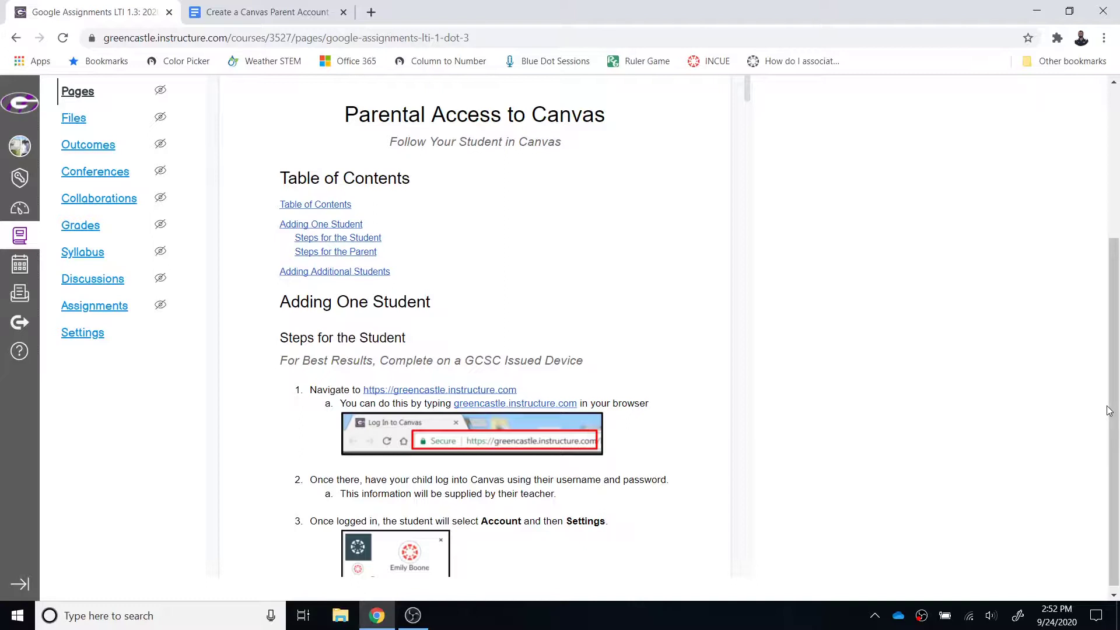
scroll(645, 418, down, 7)
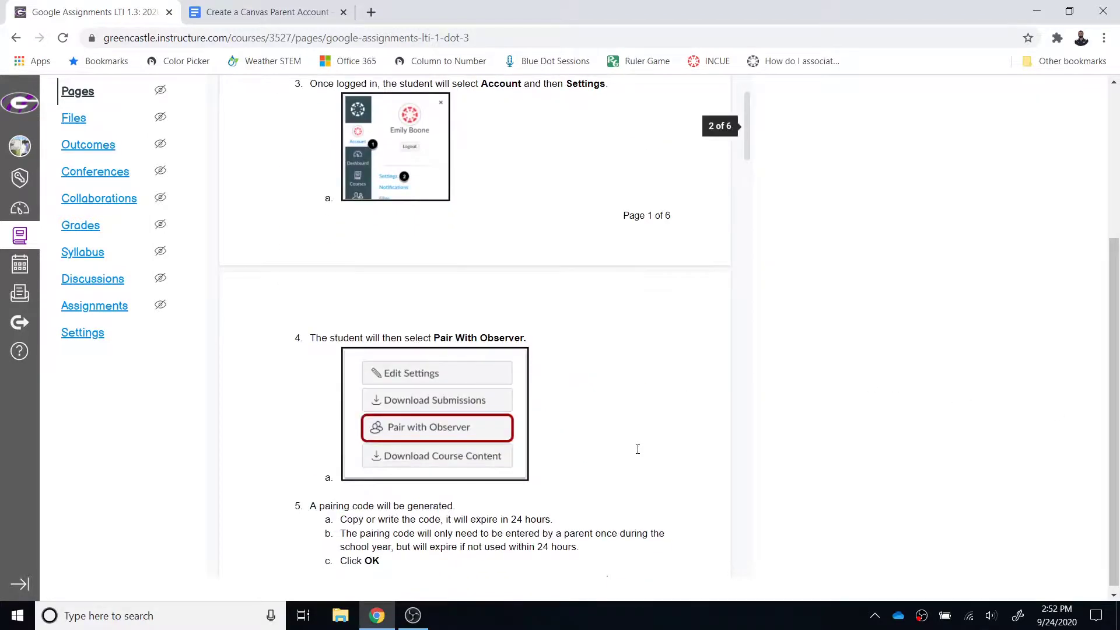
scroll(636, 450, down, 5)
scroll(636, 450, up, 12)
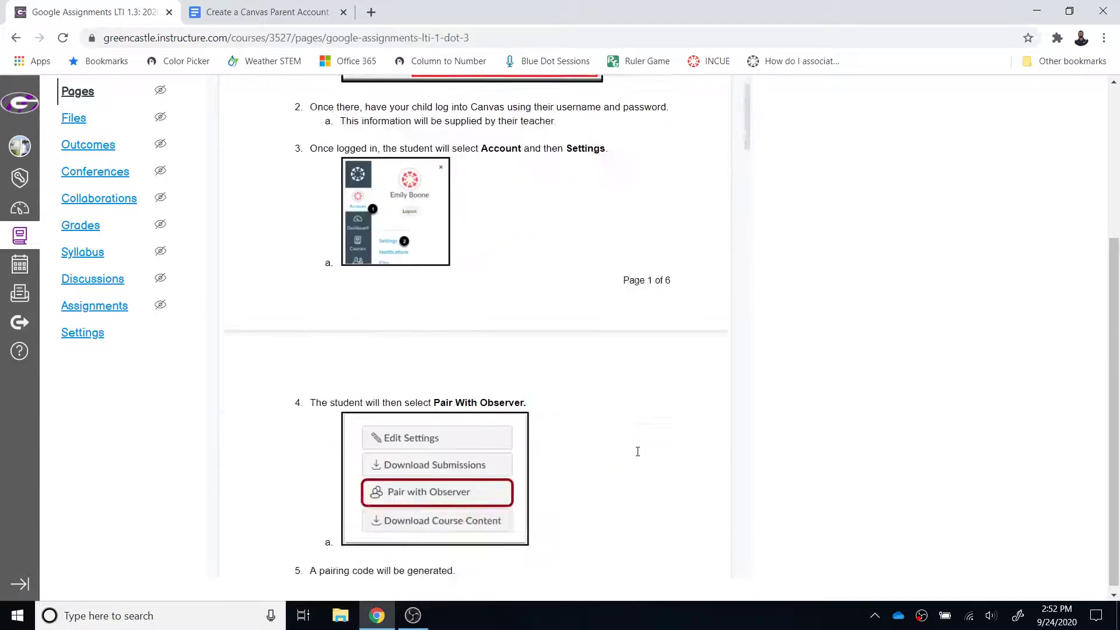